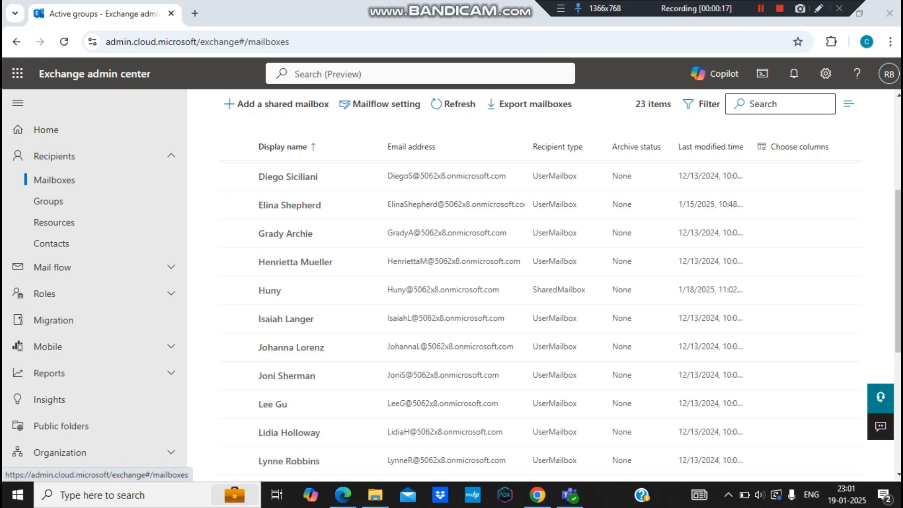
# Open the delegation settings of the user mailbox with initials GA and go to the Read and manage (Full Access) permission.
pyautogui.moveTo(153, 74); pyautogui.dragTo(40, 74)
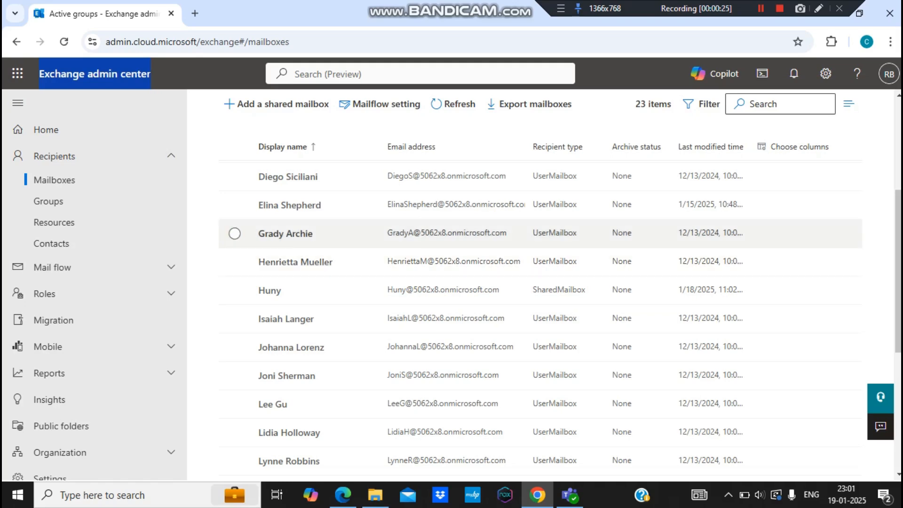
pyautogui.click(285, 233)
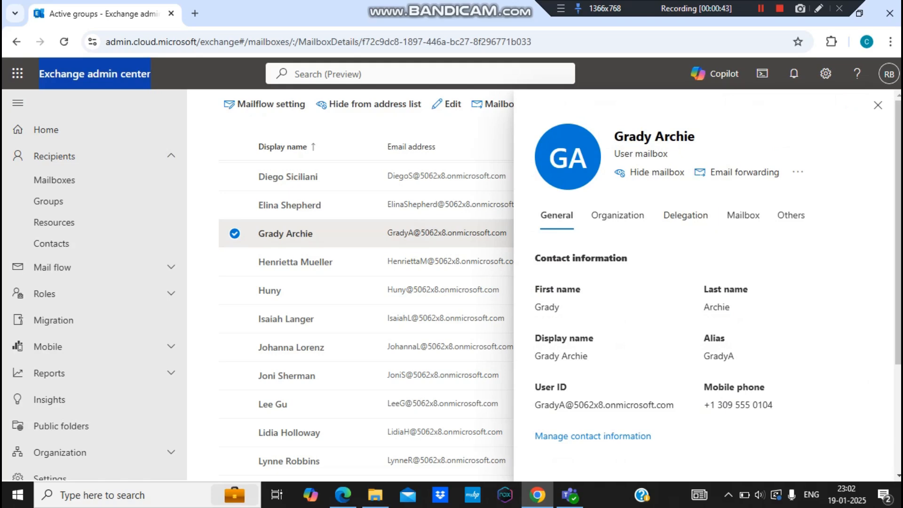
pyautogui.moveTo(694, 136); pyautogui.dragTo(623, 136)
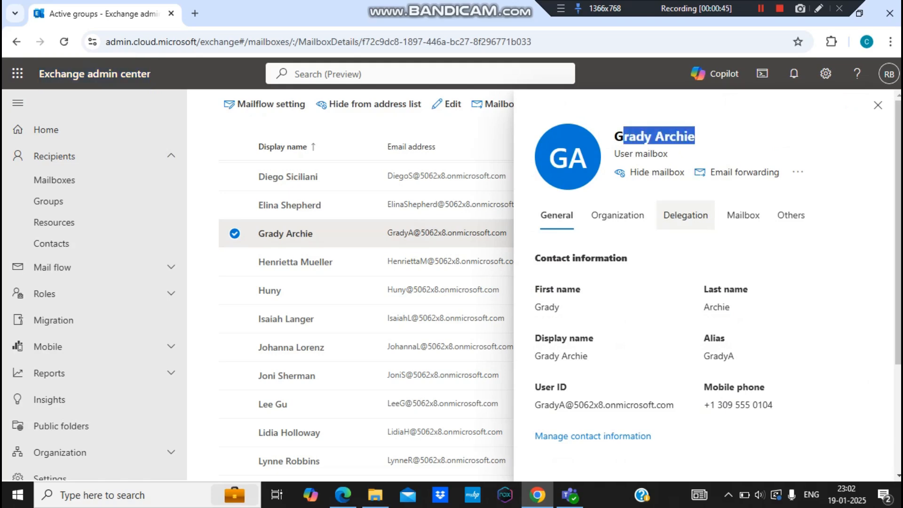
pyautogui.click(685, 214)
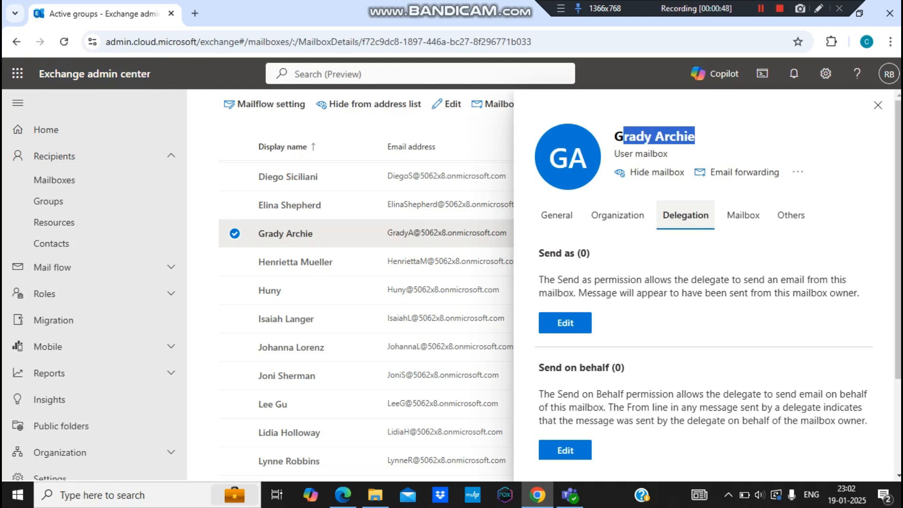
pyautogui.click(556, 215)
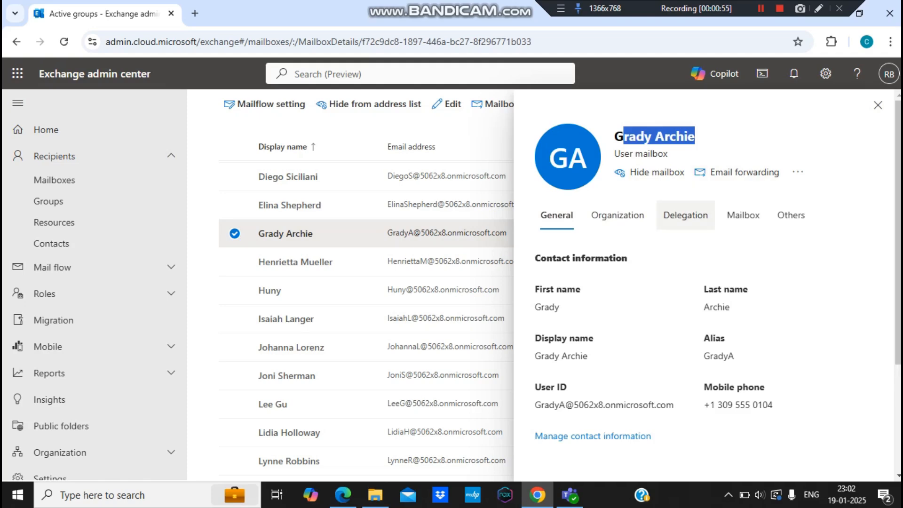
pyautogui.click(685, 215)
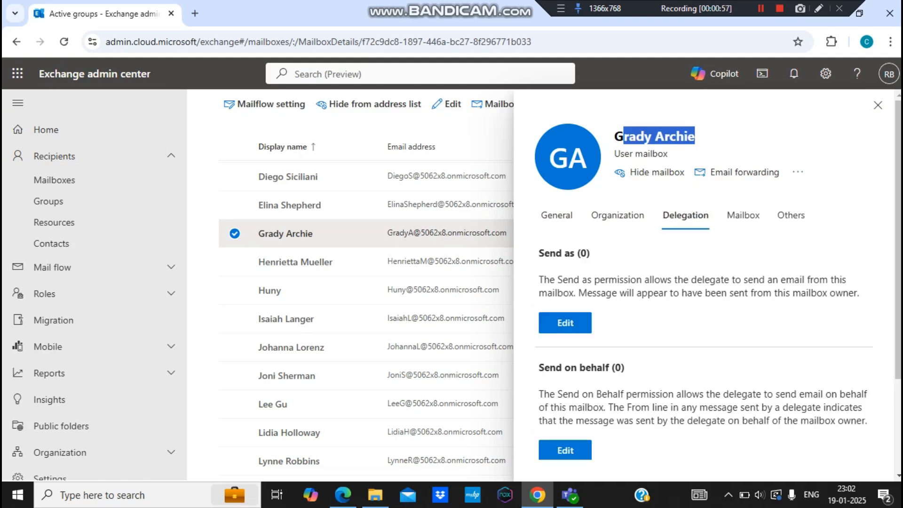
pyautogui.scroll(-3, 705, 282)
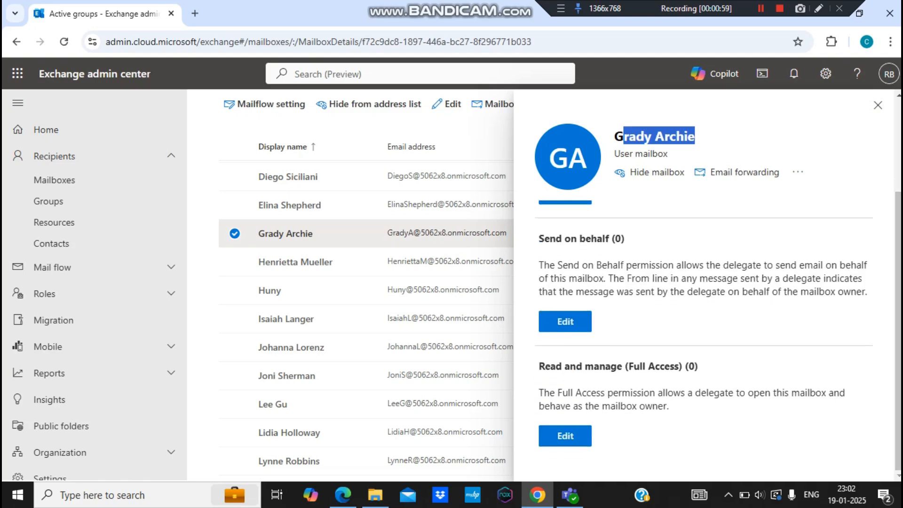
pyautogui.moveTo(544, 366); pyautogui.dragTo(719, 393)
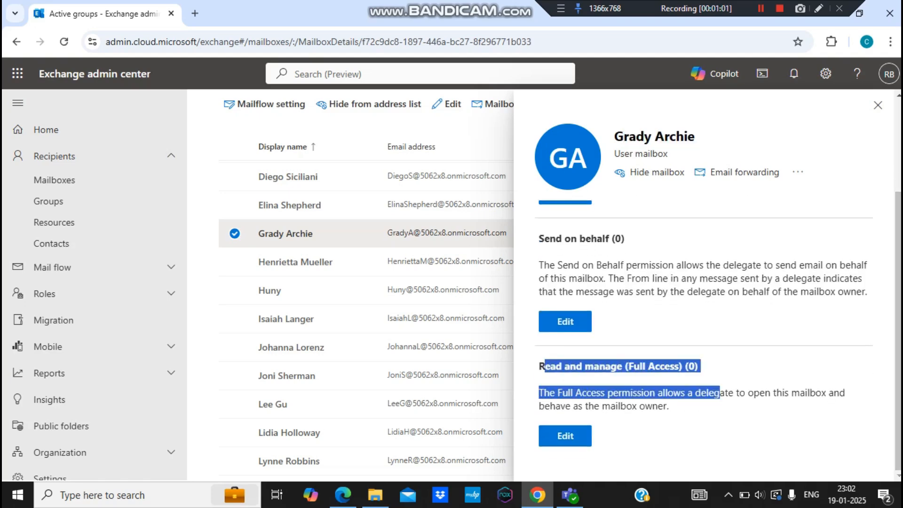
# Find the delegate by first name, grant them Read and manage (Full Access) permission on the mailbox, and return to its delegation settings.
pyautogui.click(565, 435)
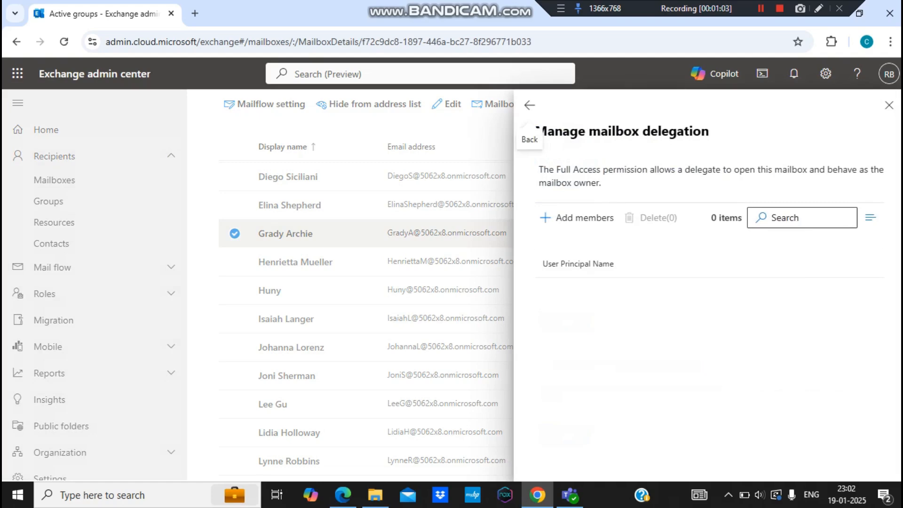
pyautogui.click(577, 217)
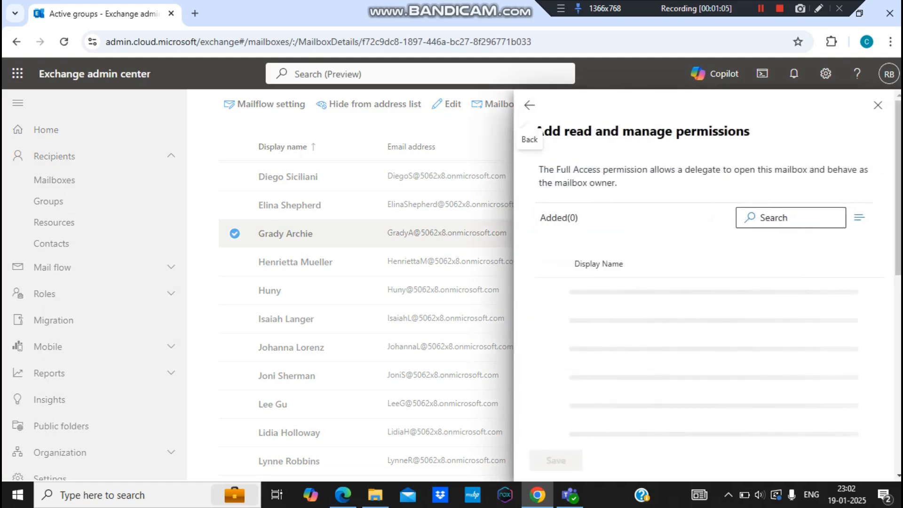
pyautogui.click(791, 218)
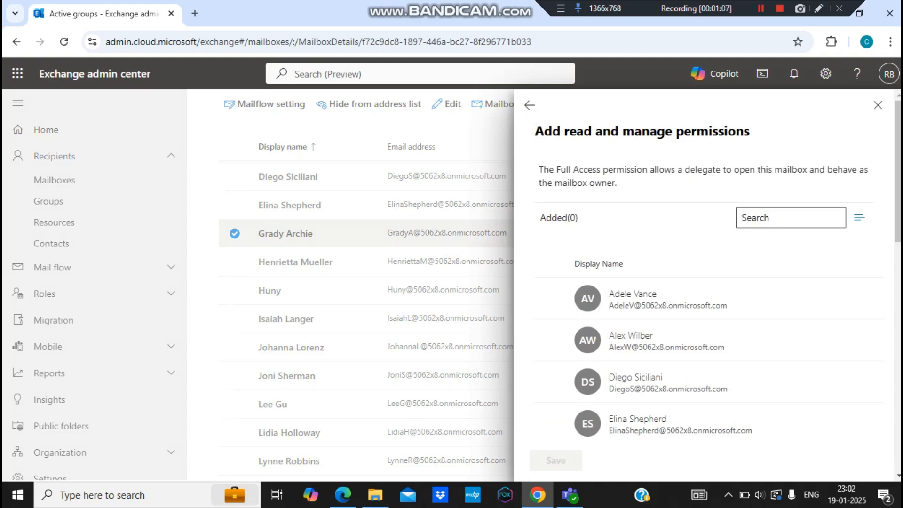
pyautogui.write('skeli')
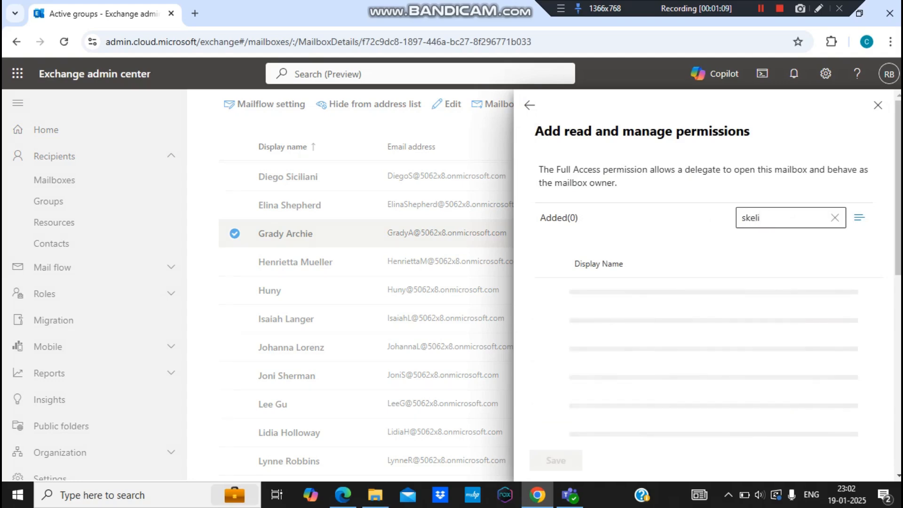
pyautogui.click(550, 292)
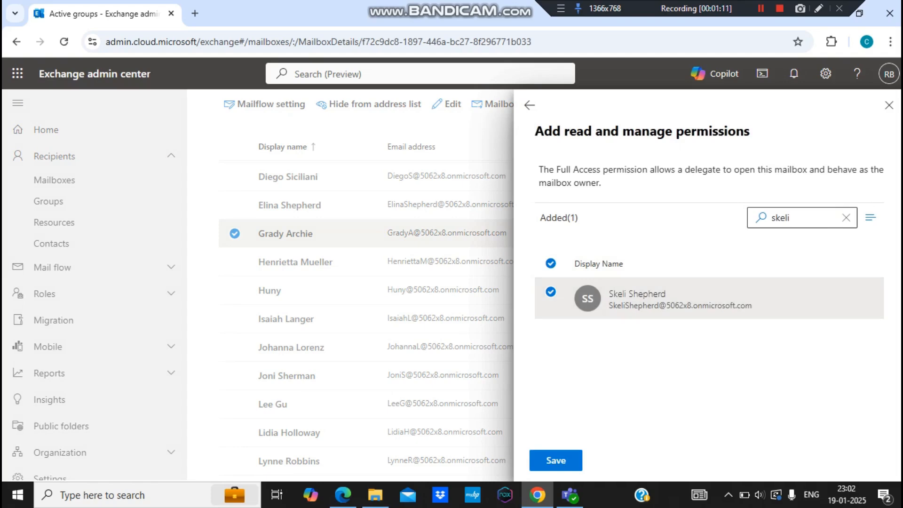
pyautogui.click(555, 461)
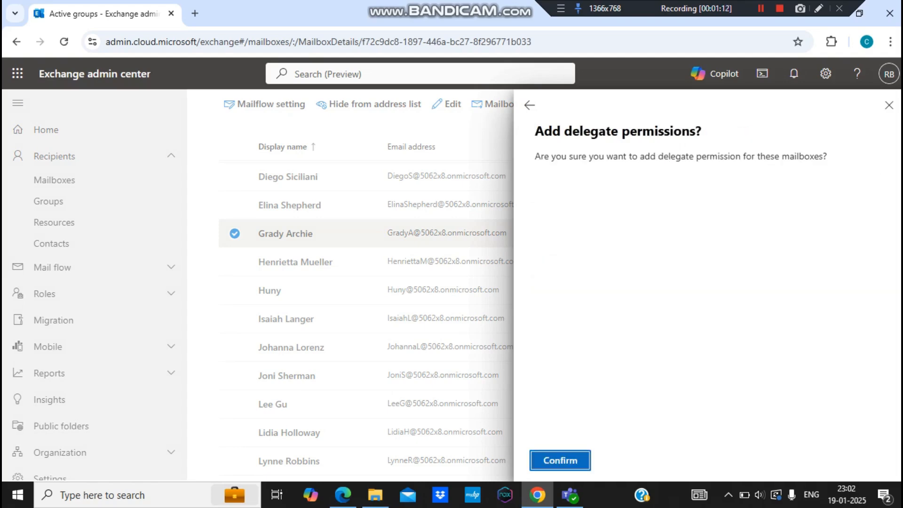
pyautogui.click(556, 460)
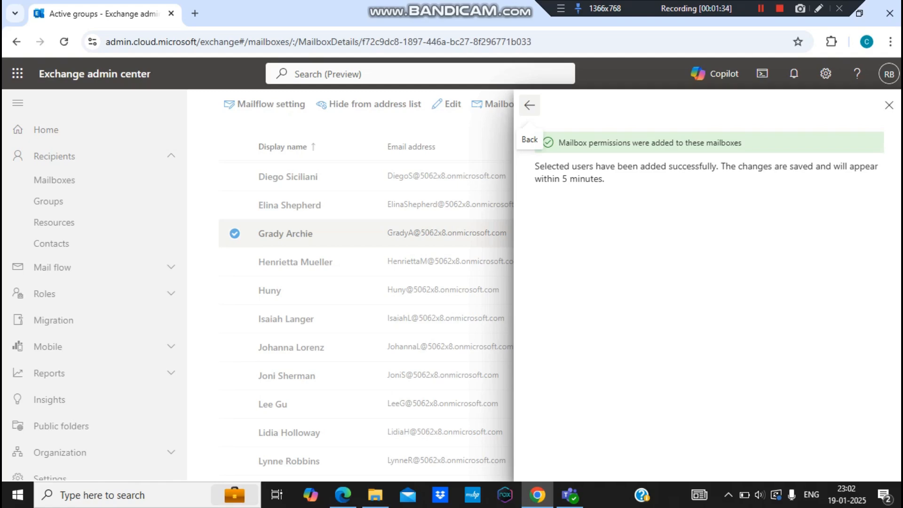
pyautogui.click(529, 105)
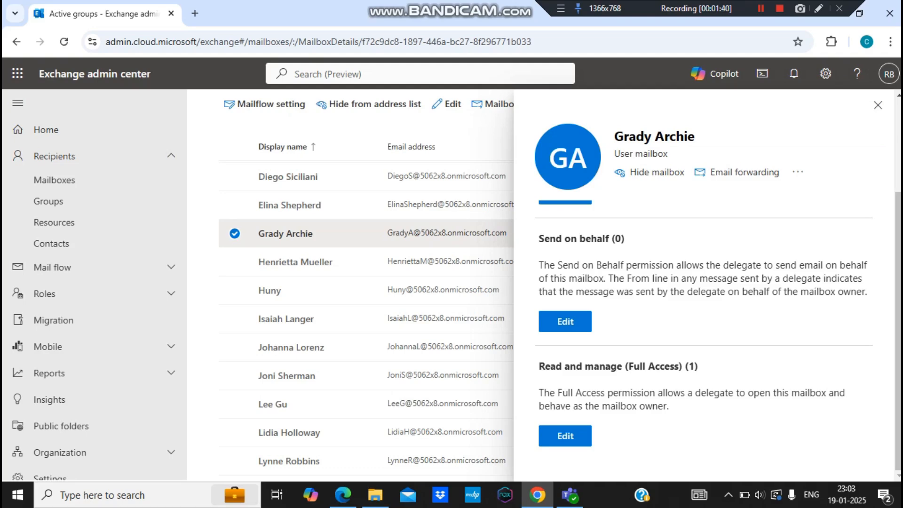
# Review the Send on behalf and Send as permission sections in the mailbox's delegation settings.
pyautogui.moveTo(897, 324)
pyautogui.mouseDown()
pyautogui.moveTo(898, 235)
pyautogui.moveTo(898, 315)
pyautogui.mouseUp()
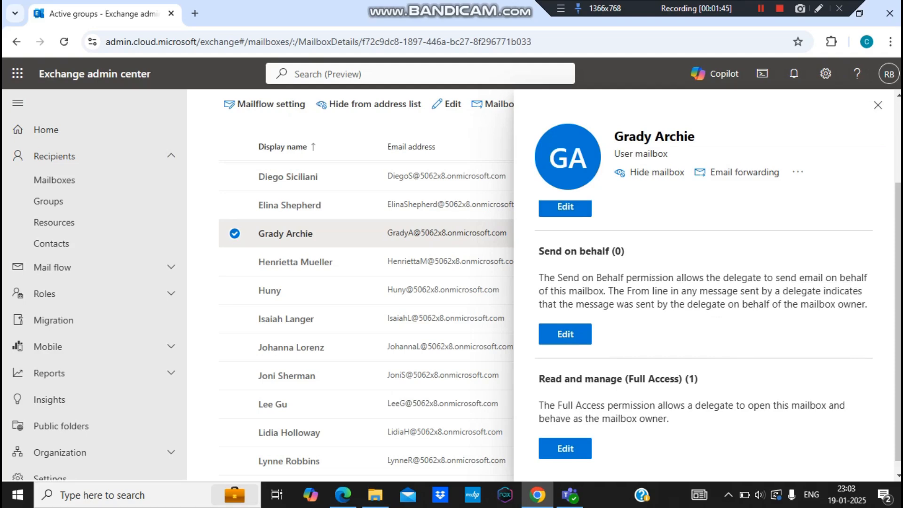
pyautogui.moveTo(544, 251); pyautogui.dragTo(625, 252)
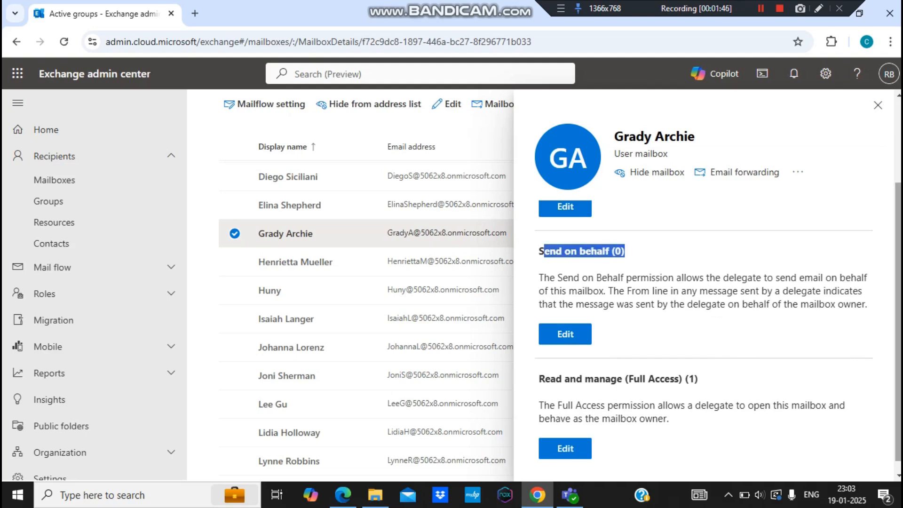
pyautogui.moveTo(897, 320); pyautogui.dragTo(897, 261)
pyautogui.moveTo(591, 220); pyautogui.dragTo(538, 220)
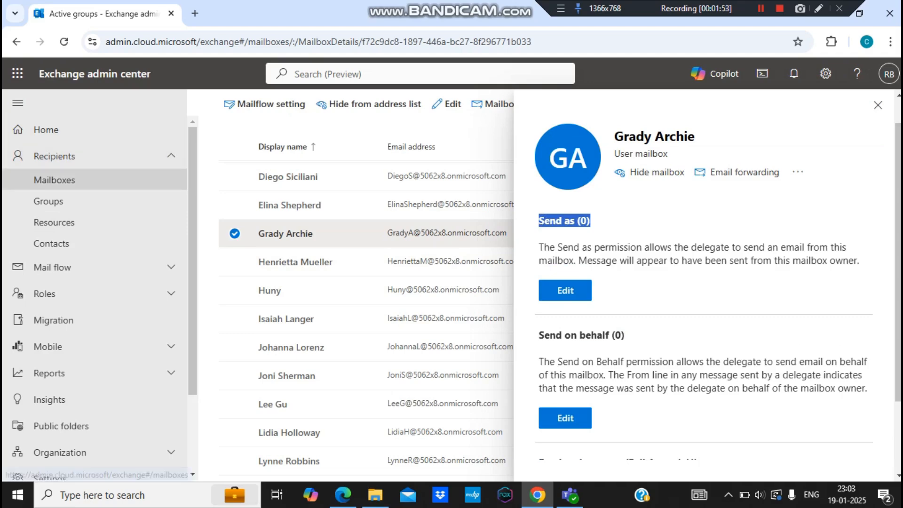
# Examine the delegate options in the settings of the mail-enabled security group MailEnabled, and close them without changes.
pyautogui.click(48, 201)
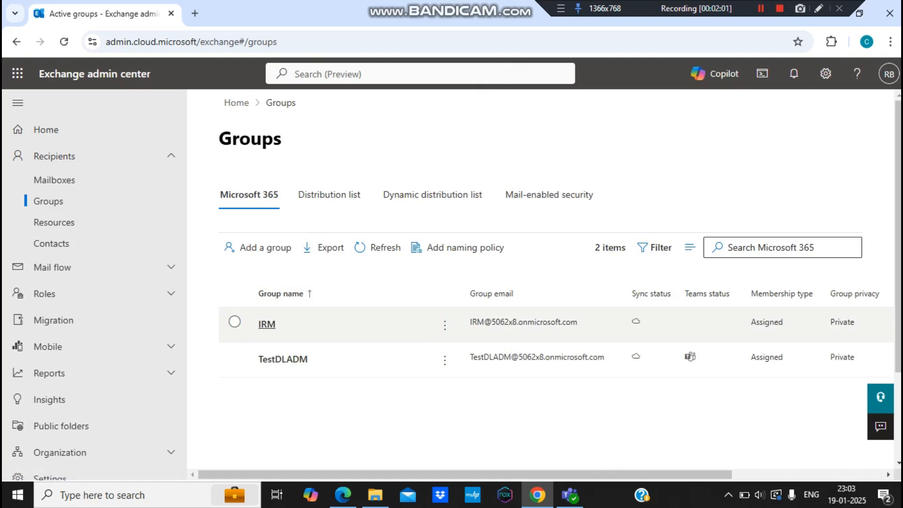
pyautogui.click(548, 194)
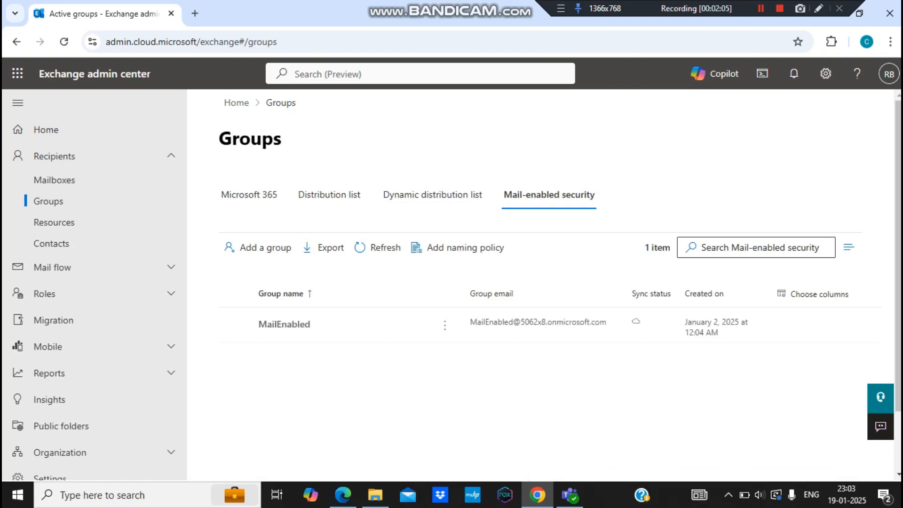
pyautogui.click(284, 324)
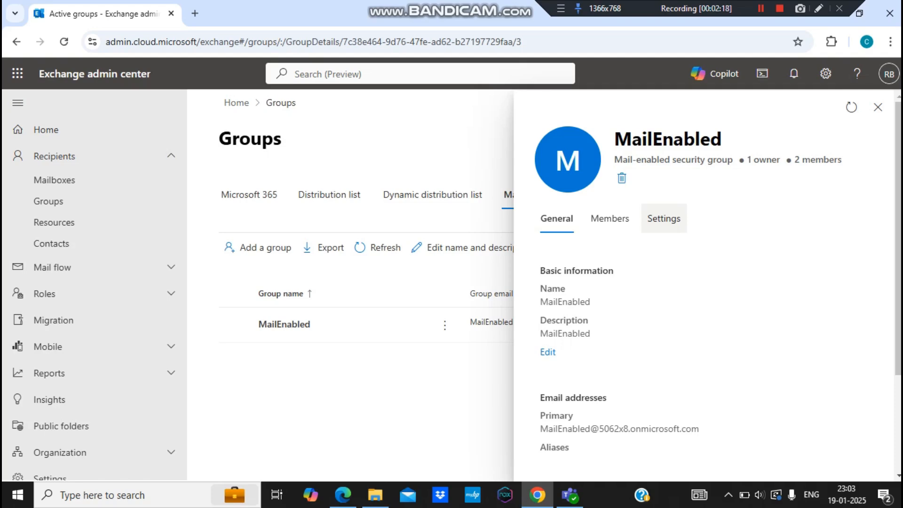
pyautogui.click(664, 219)
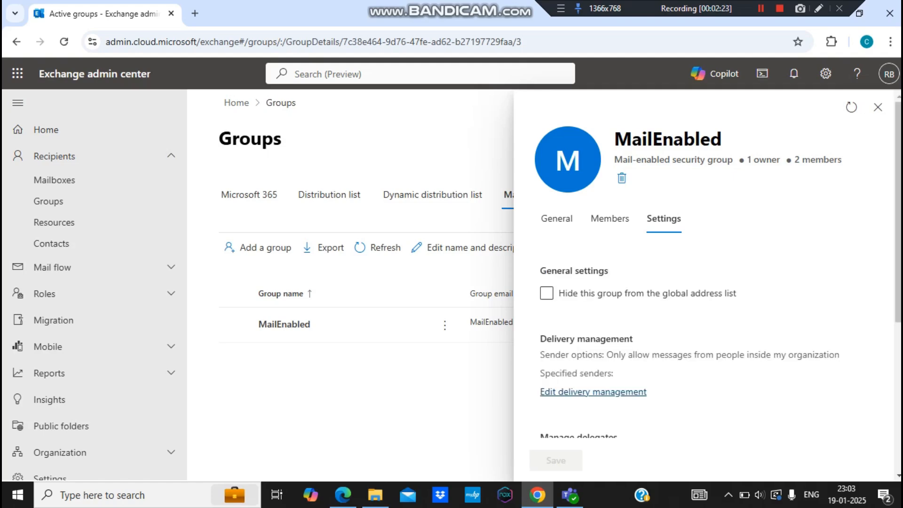
pyautogui.scroll(-3, 705, 329)
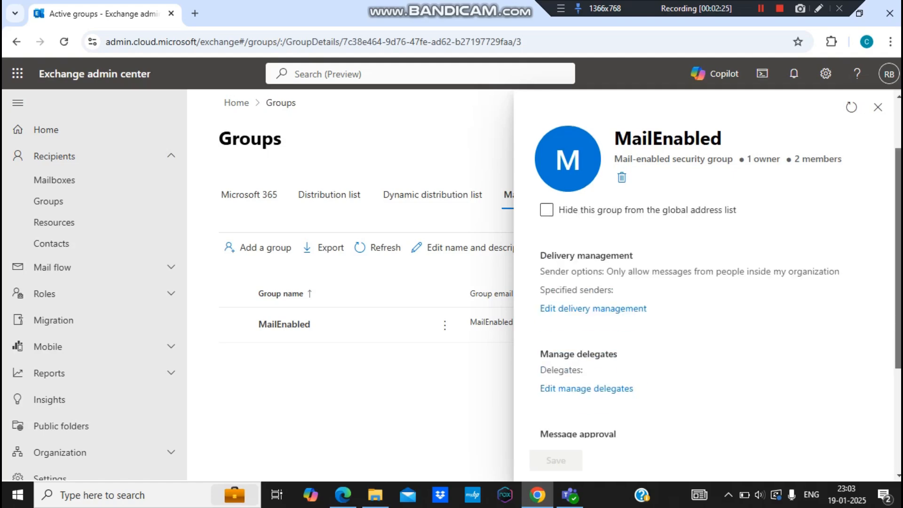
pyautogui.click(587, 365)
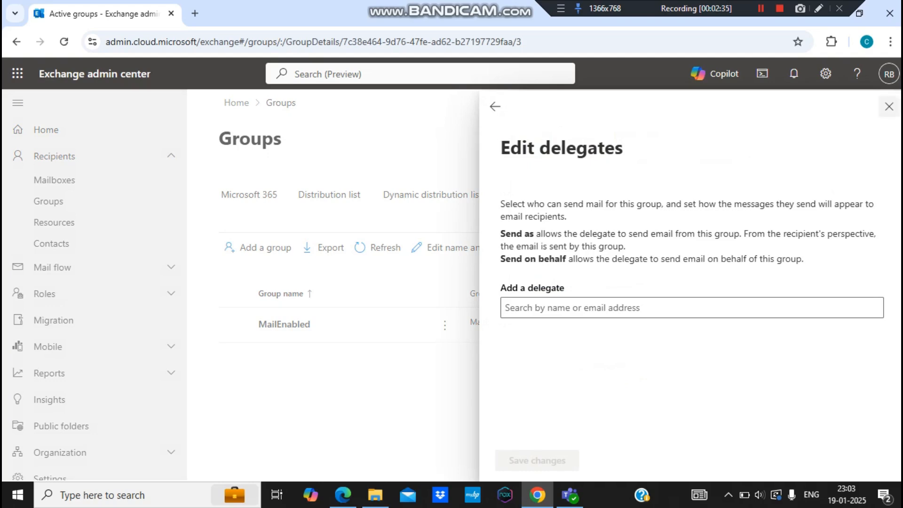
pyautogui.click(889, 106)
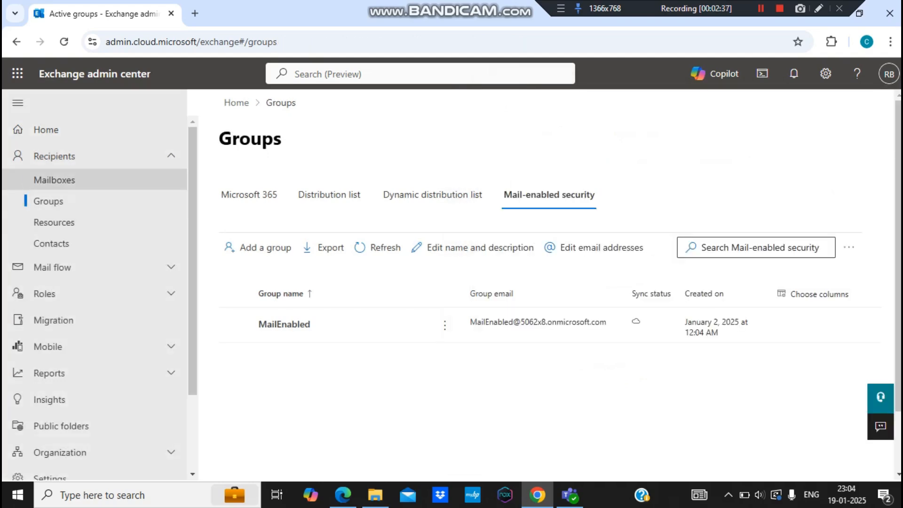
# Reopen the details of the GA user mailbox from the mailbox list and copy its user ID.
pyautogui.click(54, 179)
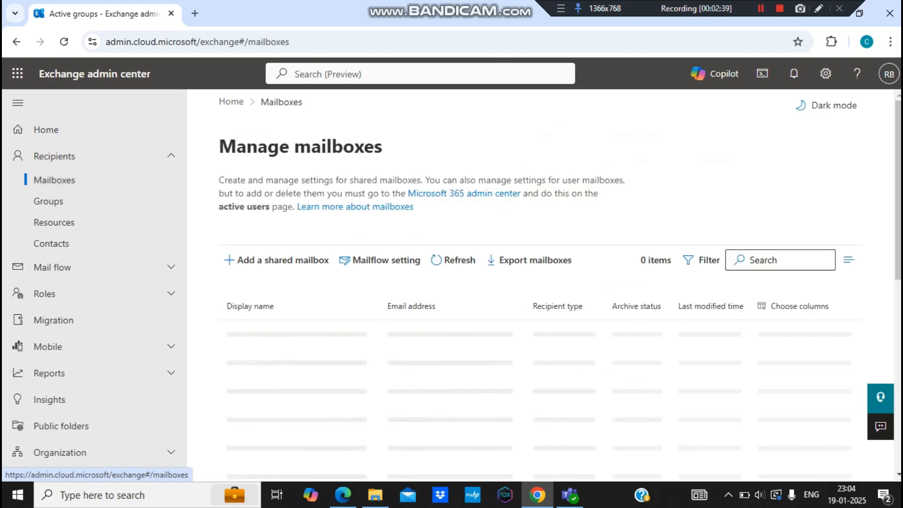
pyautogui.scroll(-3, 470, 300)
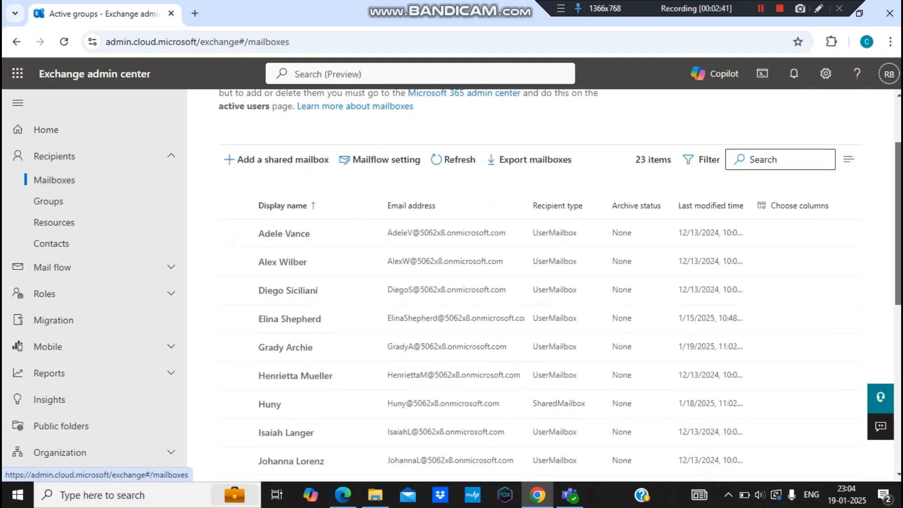
pyautogui.click(285, 303)
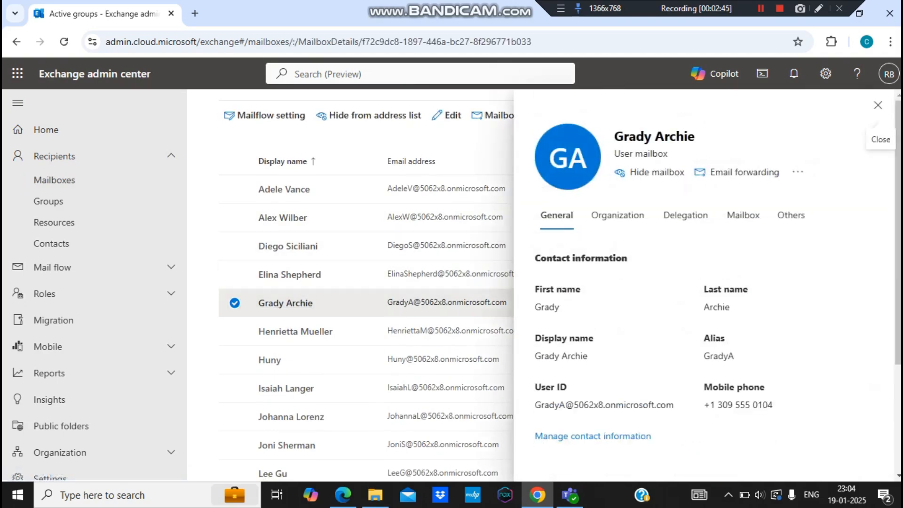
pyautogui.tripleClick(588, 405)
pyautogui.hotkey('ctrl', 'c')
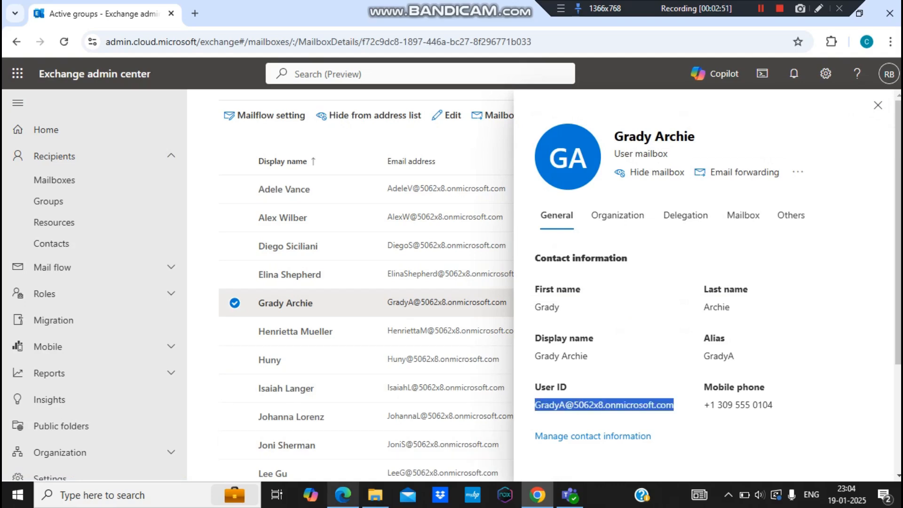
# Switch to the delegate's Outlook in Edge, refresh it, and open another mailbox using the copied email address.
pyautogui.click(343, 495)
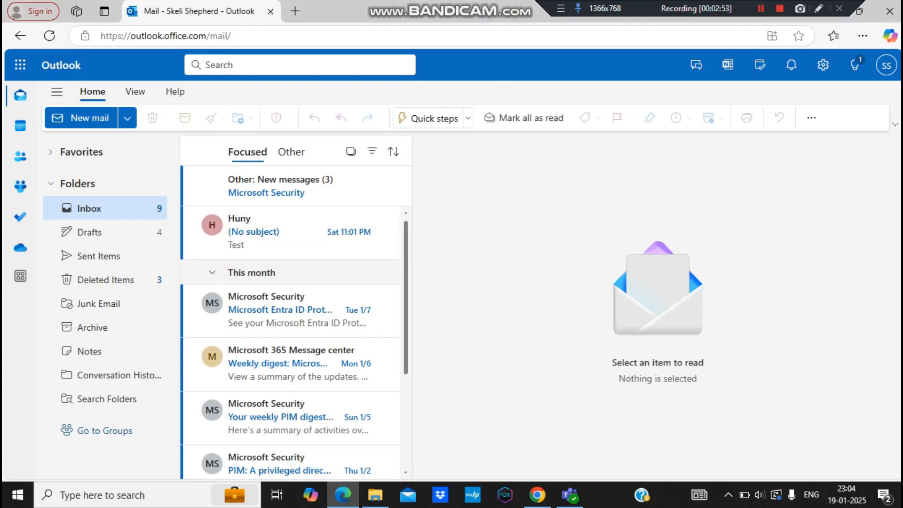
pyautogui.click(50, 35)
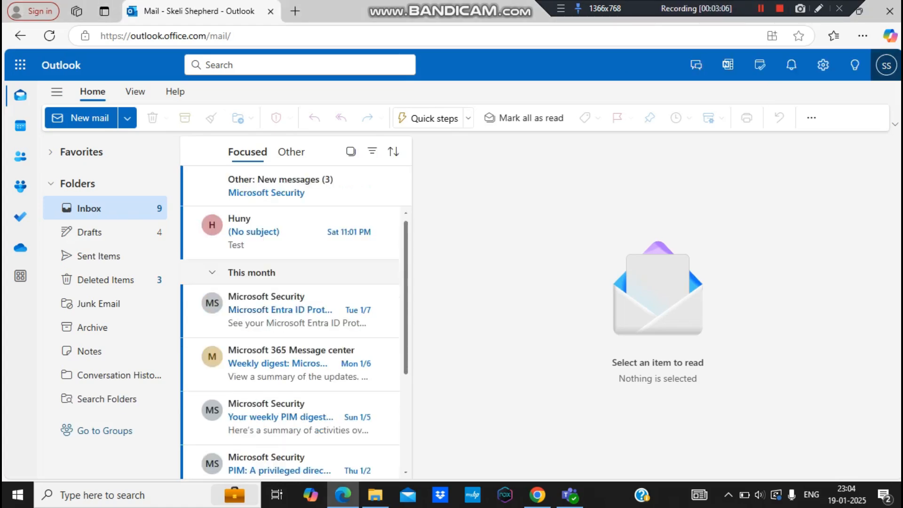
pyautogui.click(886, 65)
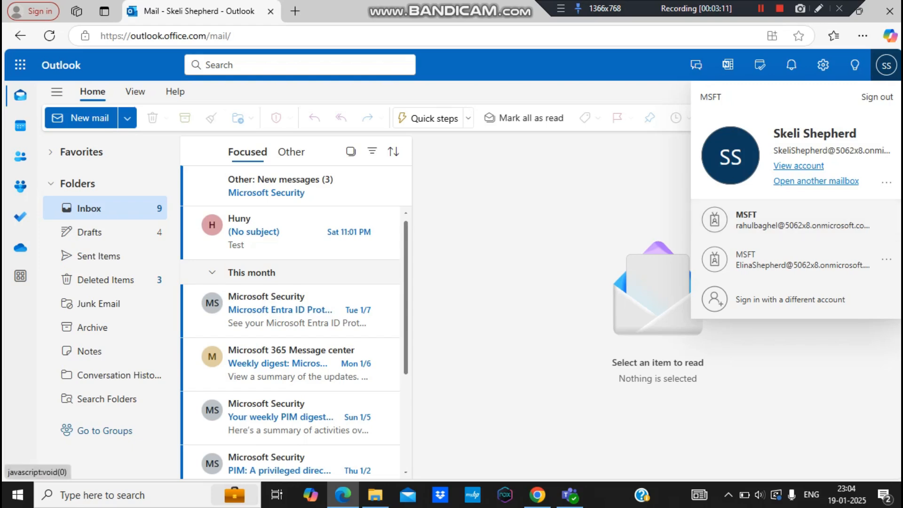
pyautogui.click(816, 181)
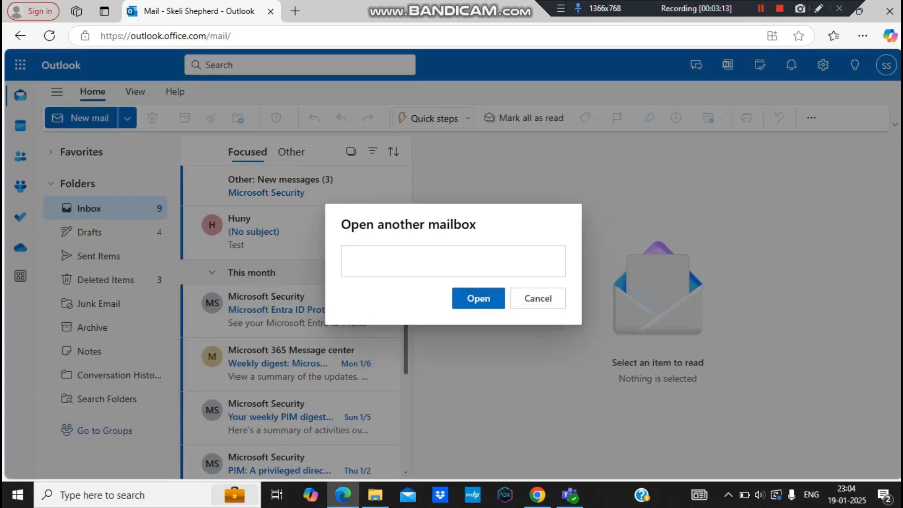
pyautogui.click(423, 261)
pyautogui.hotkey('ctrl', 'v')
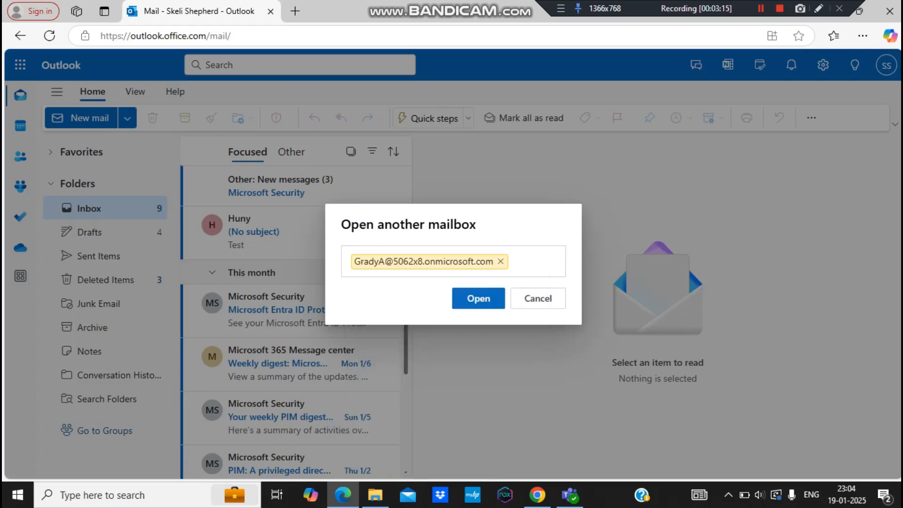
pyautogui.click(478, 298)
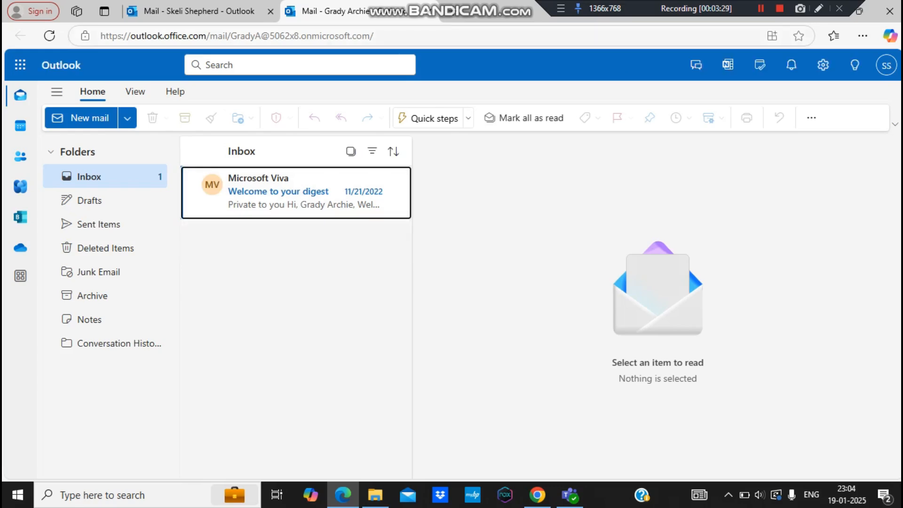
# Check the opened mailbox's web address and view its "Welcome to your digest" message from Microsoft Viva.
pyautogui.moveTo(228, 35); pyautogui.dragTo(373, 36)
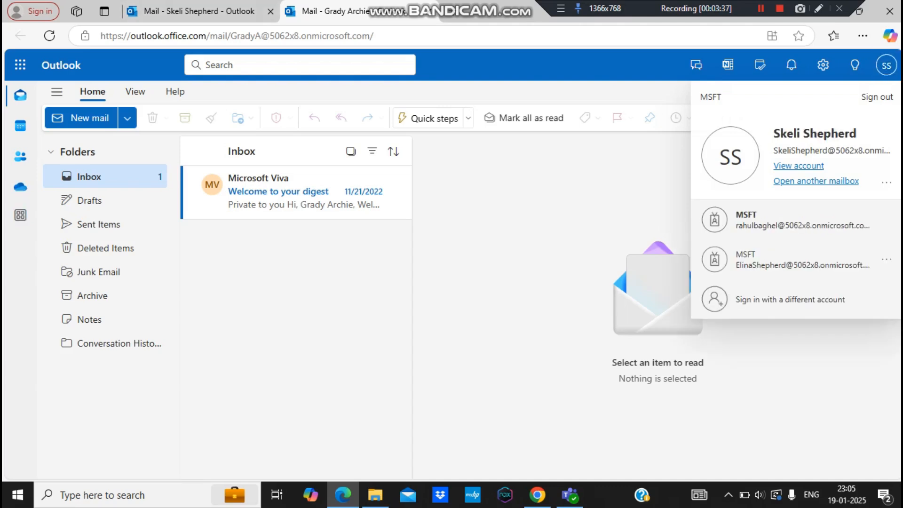
pyautogui.click(301, 192)
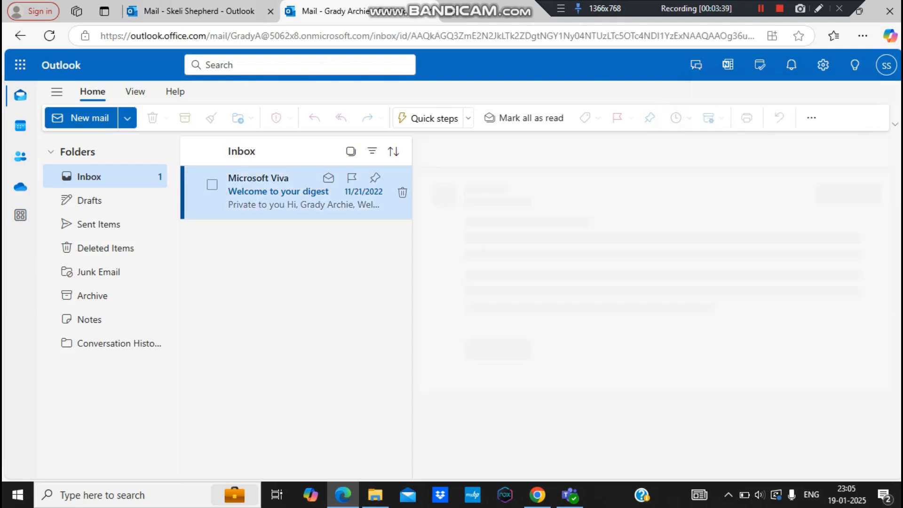